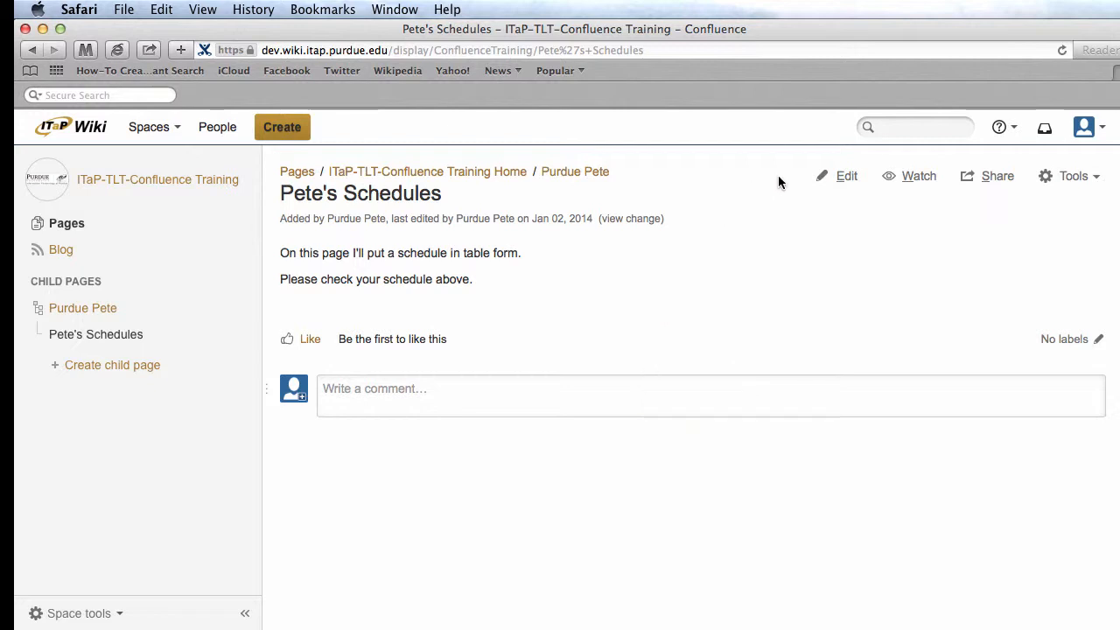
- Edit the Pete's Schedules page and insert a 3 x 3 table with a heading row between the two paragraphs
click(837, 178)
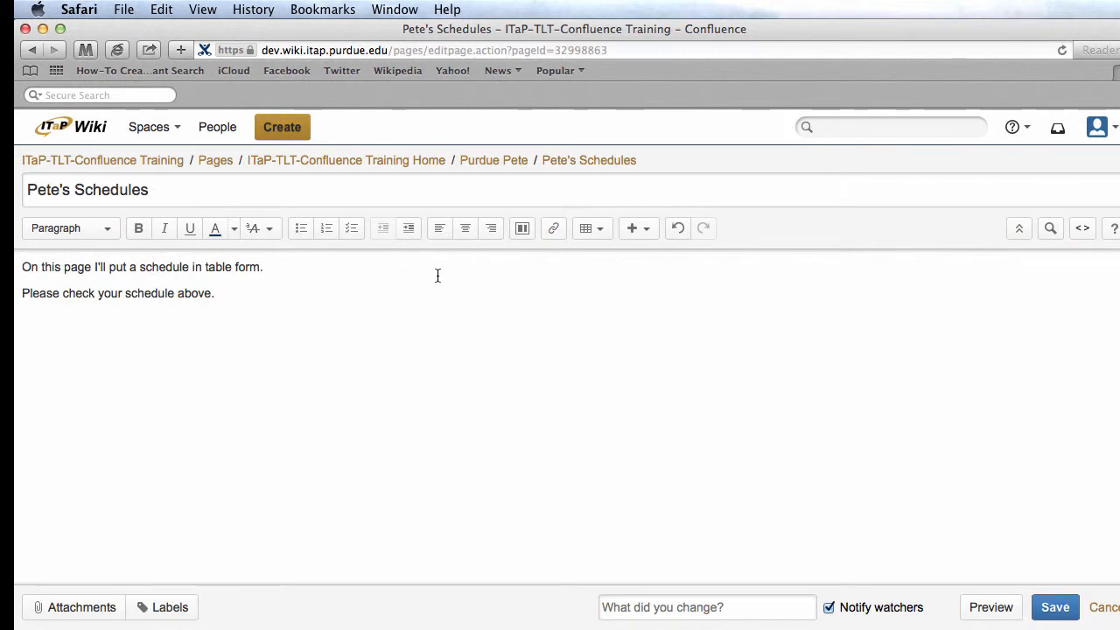
click(310, 267)
key(Return)
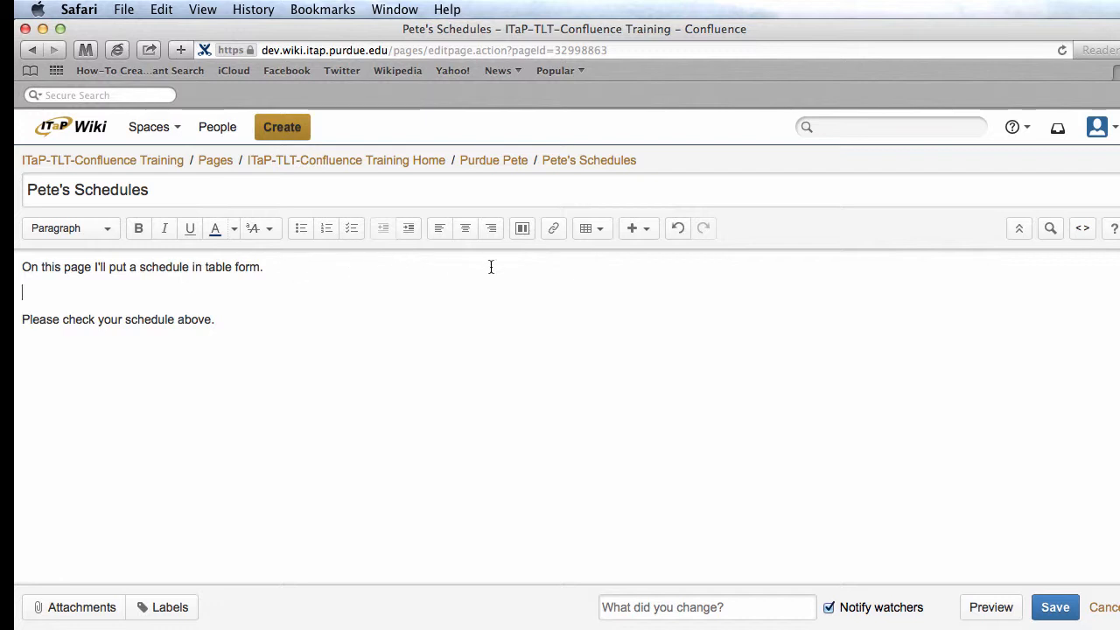
click(590, 228)
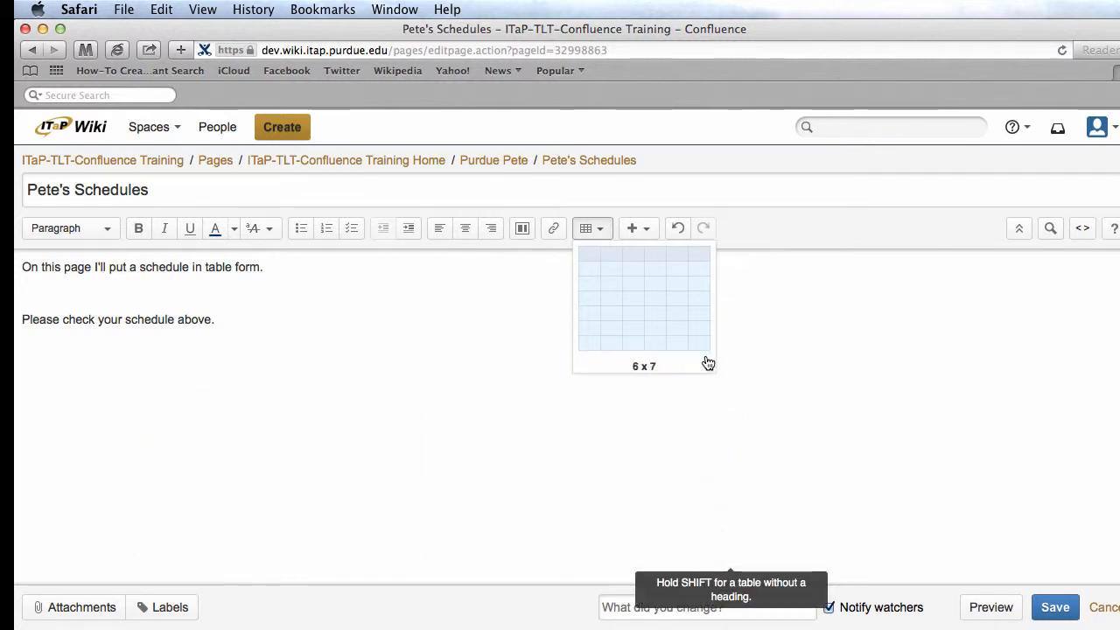
click(643, 293)
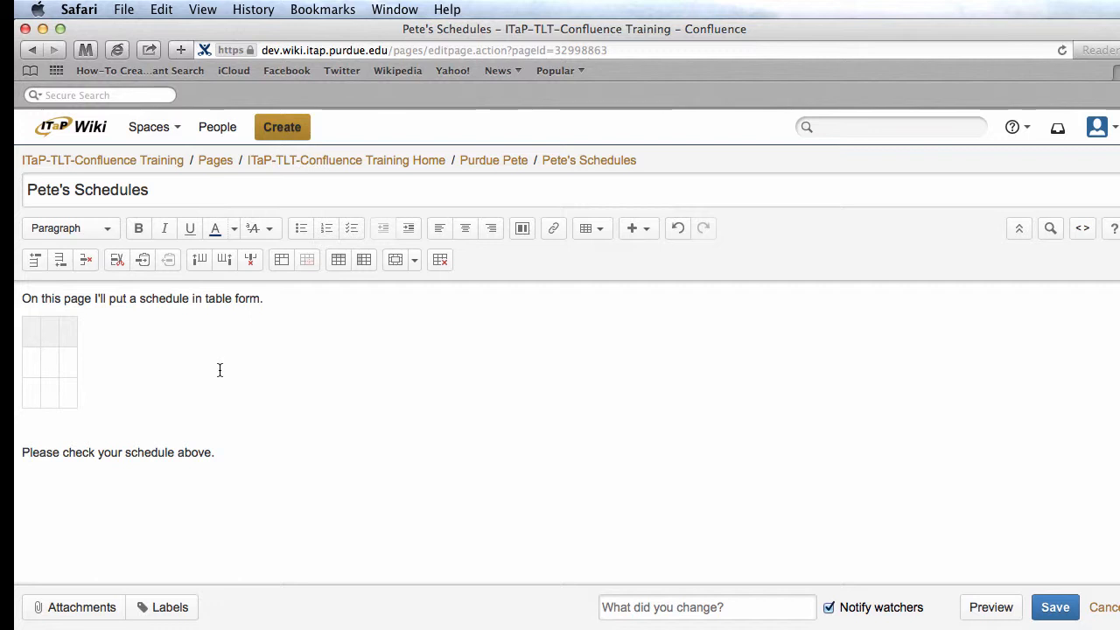
- Enter Monday and Tuesday as the second and third column headings of the table
click(49, 334)
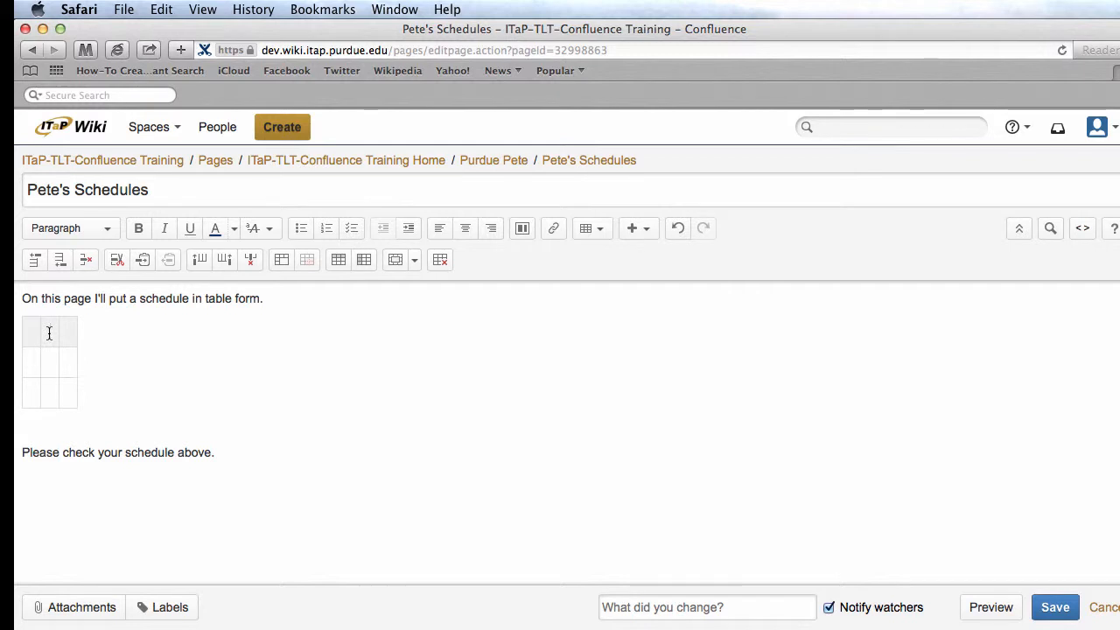
text(Monday)
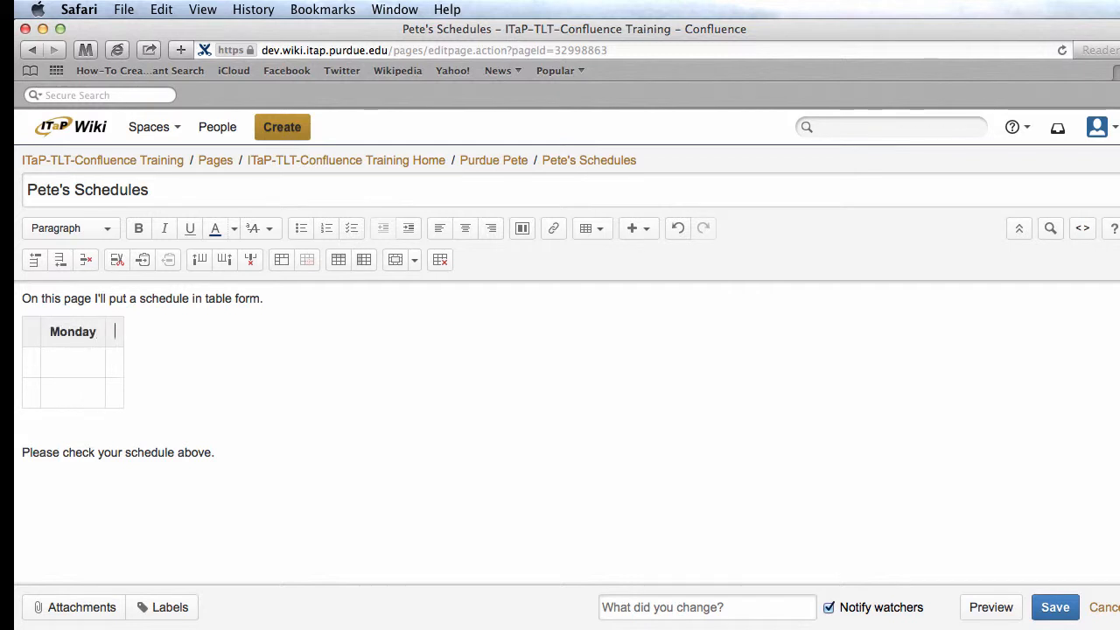
key(Tab)
text(Tuesday)
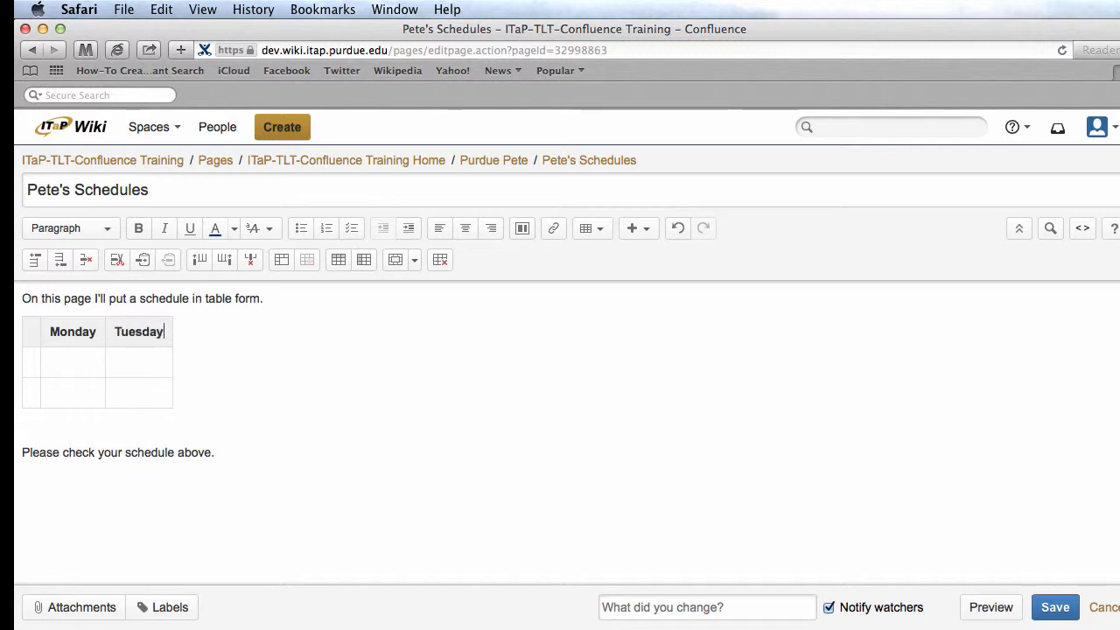
- Label the two table rows YONG 538 and YONG 547 in the first column
click(29, 363)
text(YO)
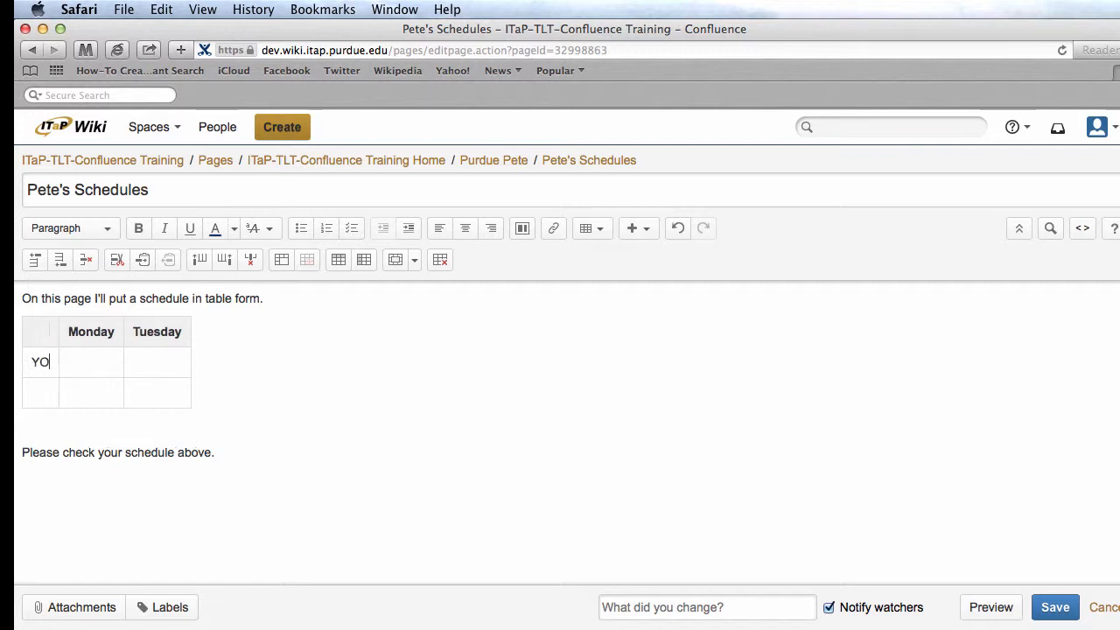
text(NG 538)
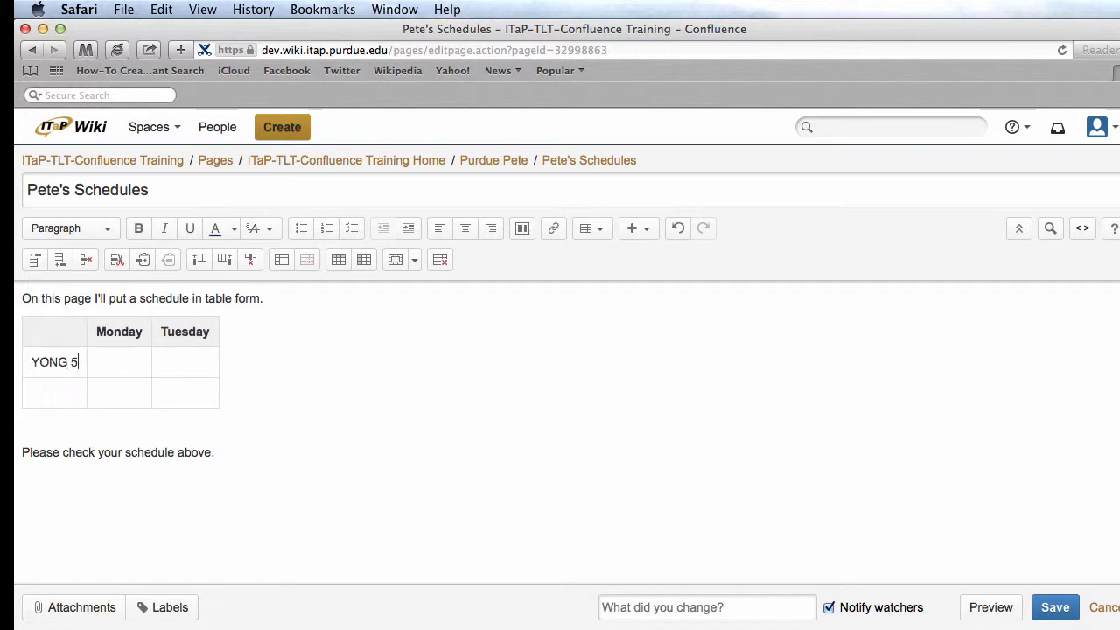
click(51, 394)
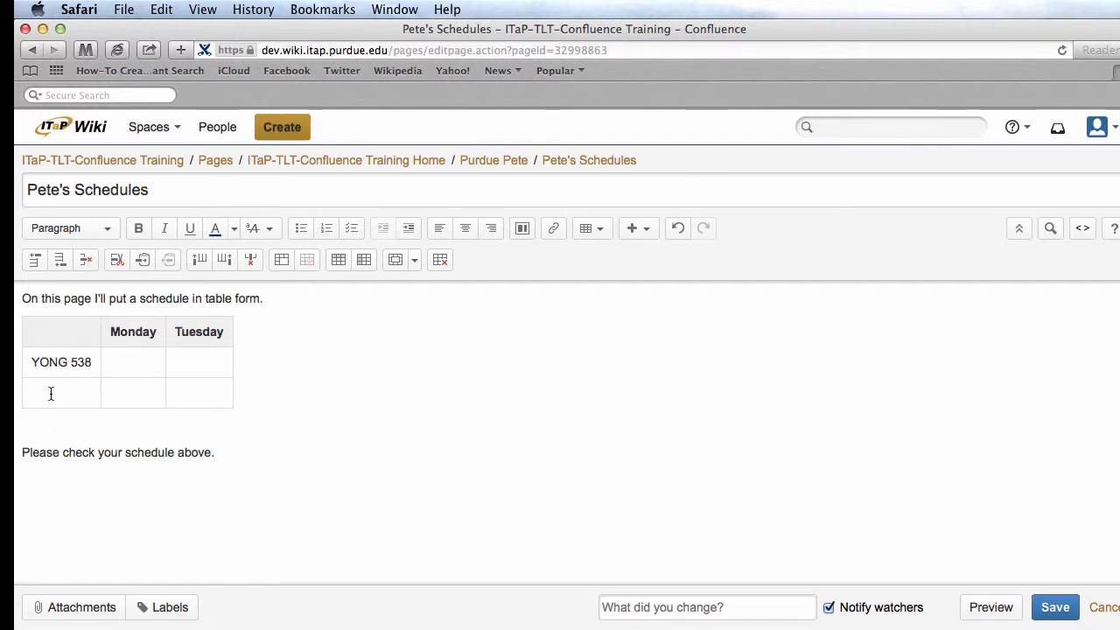
text(YONG 547)
- Add a column after Tuesday and give it the heading Wednesday
click(227, 333)
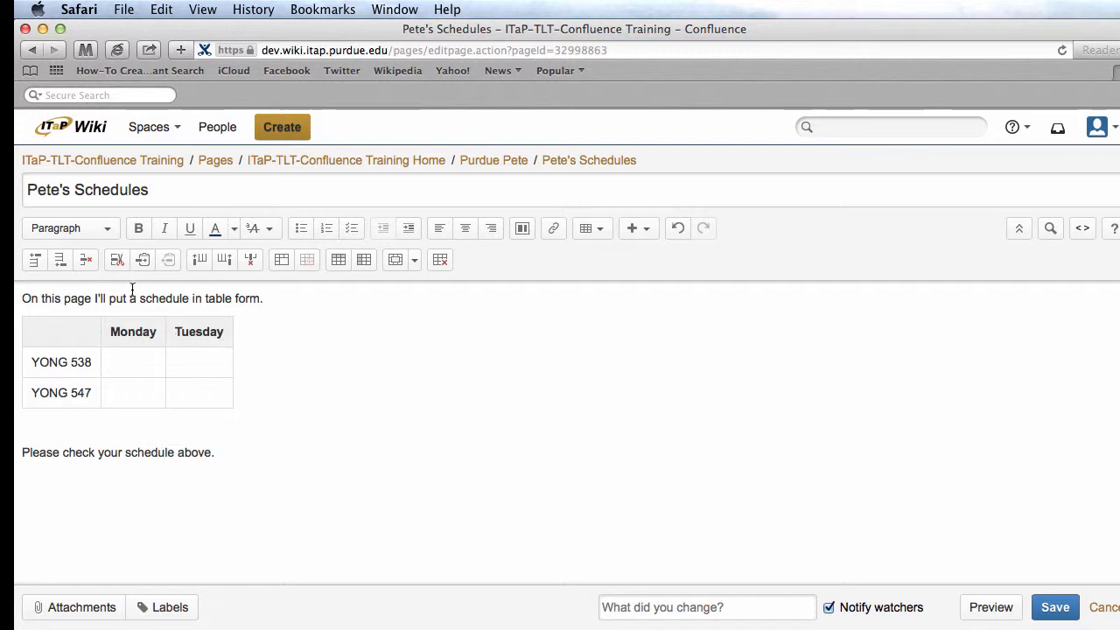
click(225, 260)
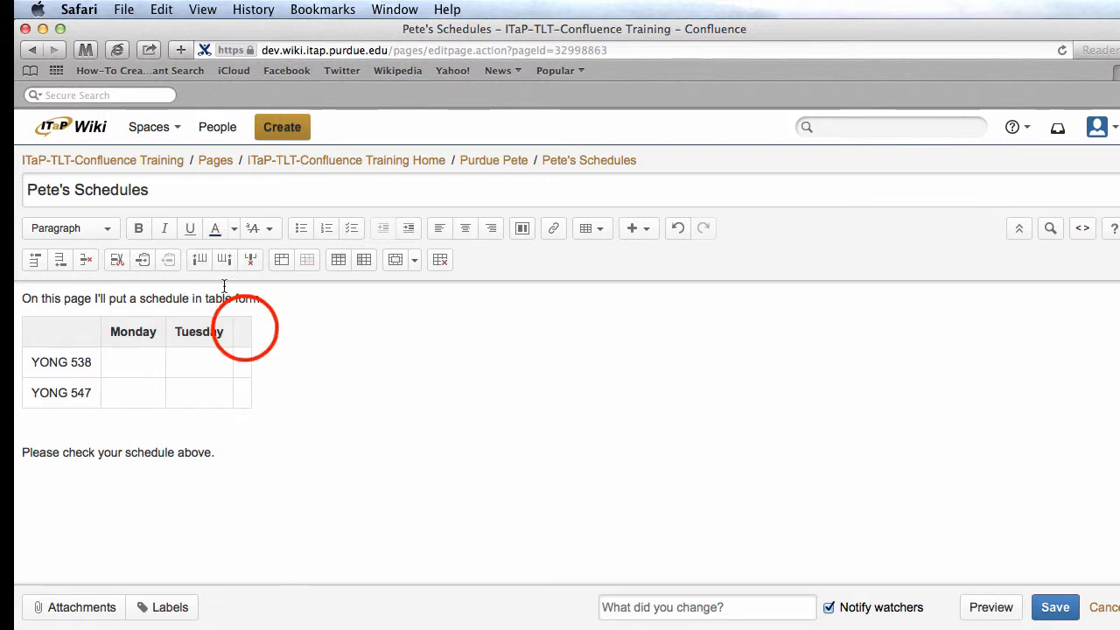
click(245, 328)
text(We)
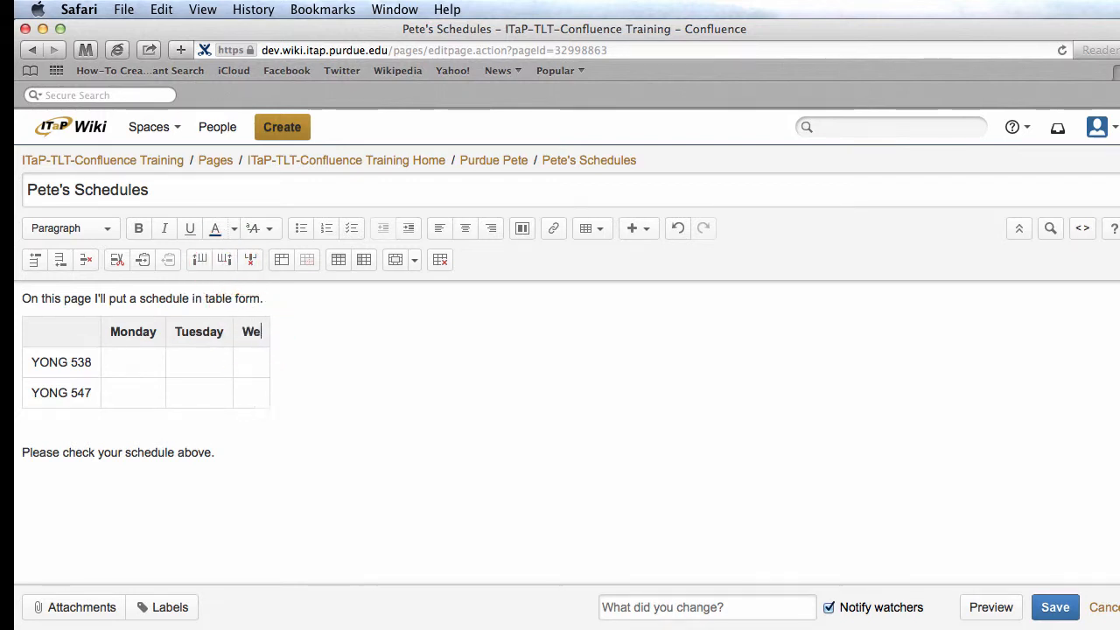
text(n)
key(BackSpace)
text(dnesday)
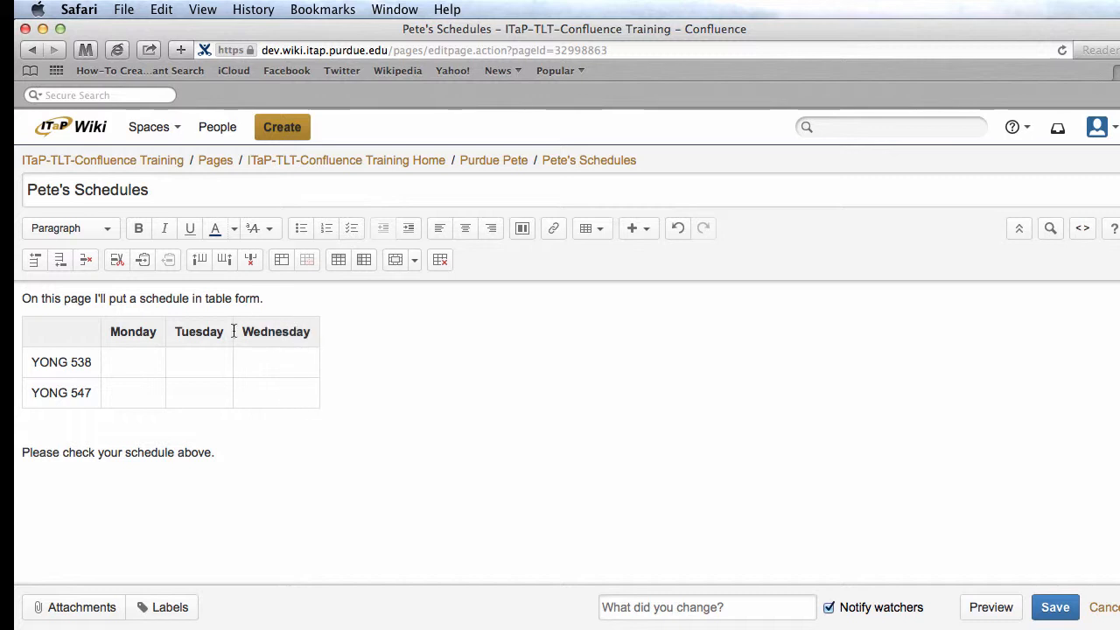
- Insert a column before Monday and give it the heading Sunday
click(113, 331)
click(201, 262)
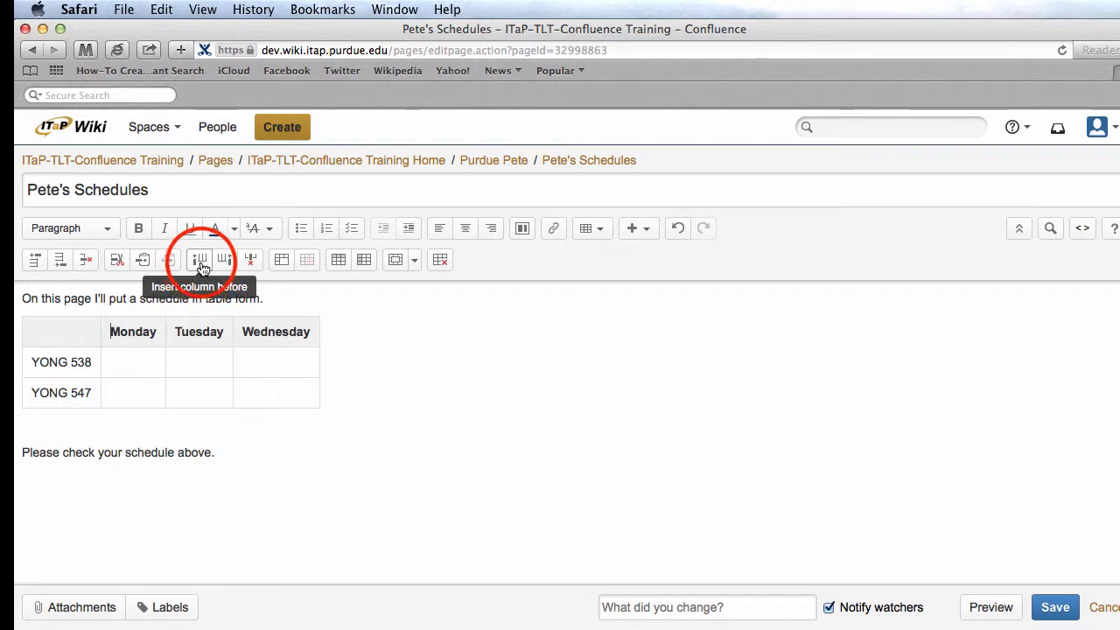
click(109, 334)
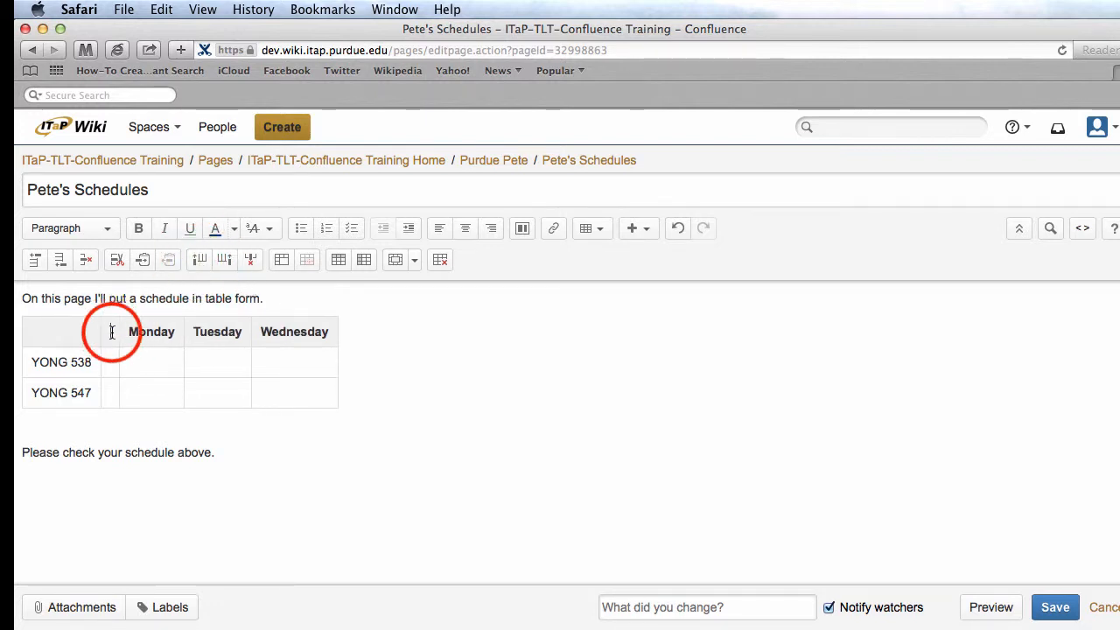
text(Sn)
key(BackSpace)
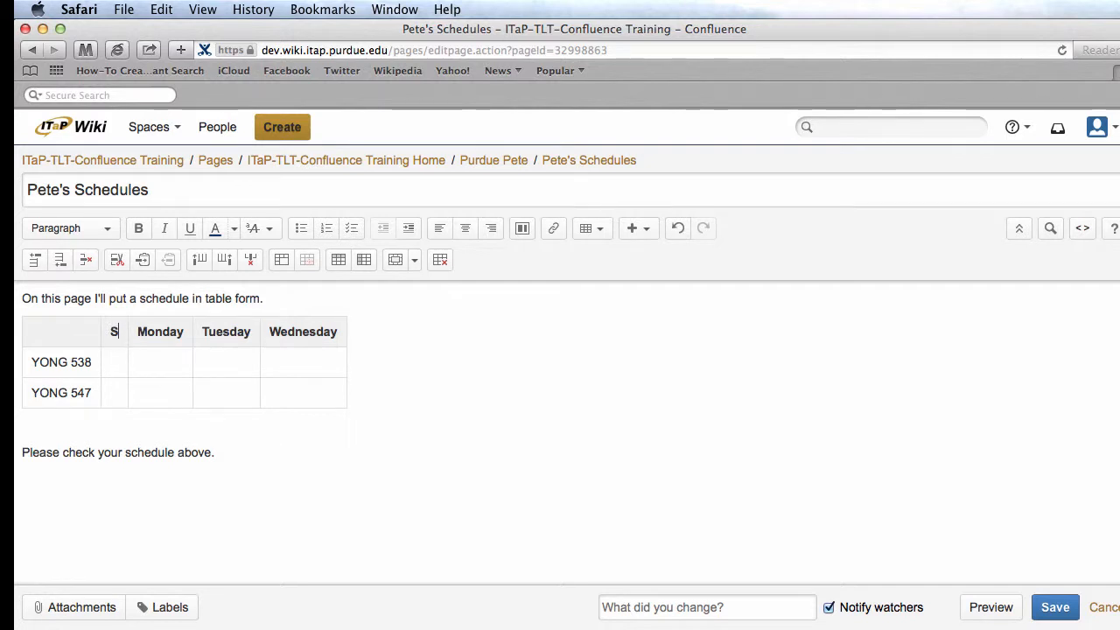
text(unday)
- Remove the Sunday column and the YONG 547 row from the table
click(149, 361)
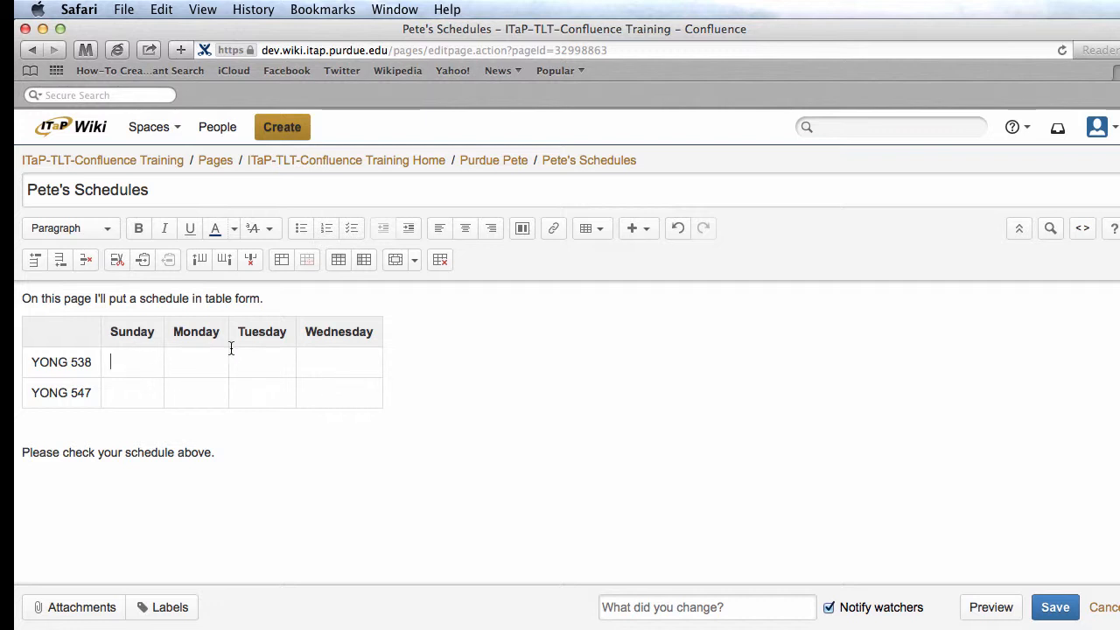
click(158, 330)
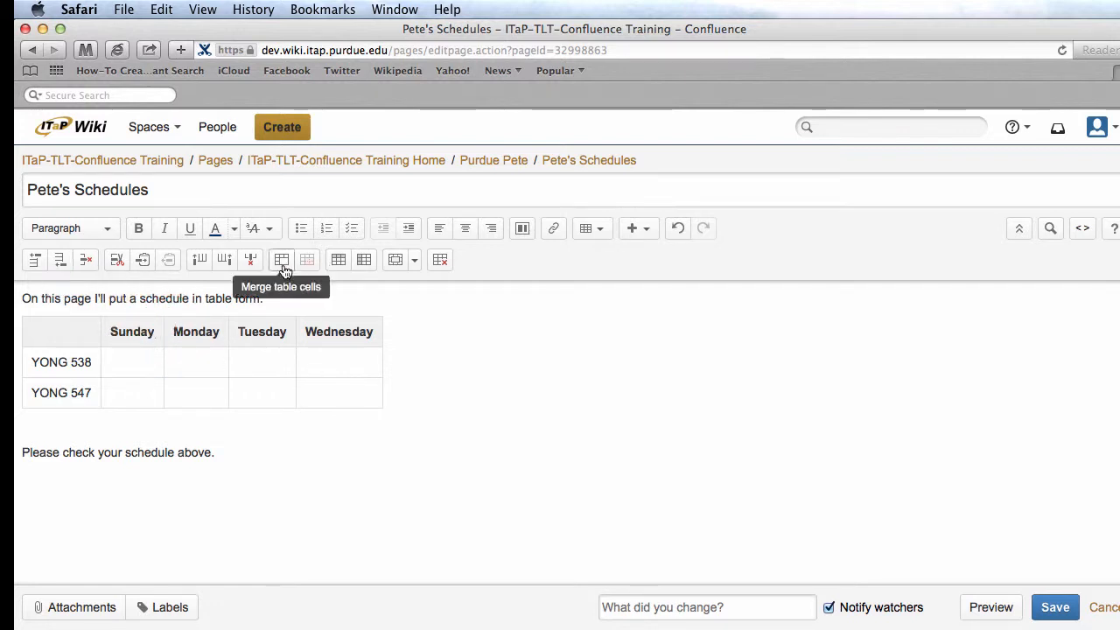
click(252, 263)
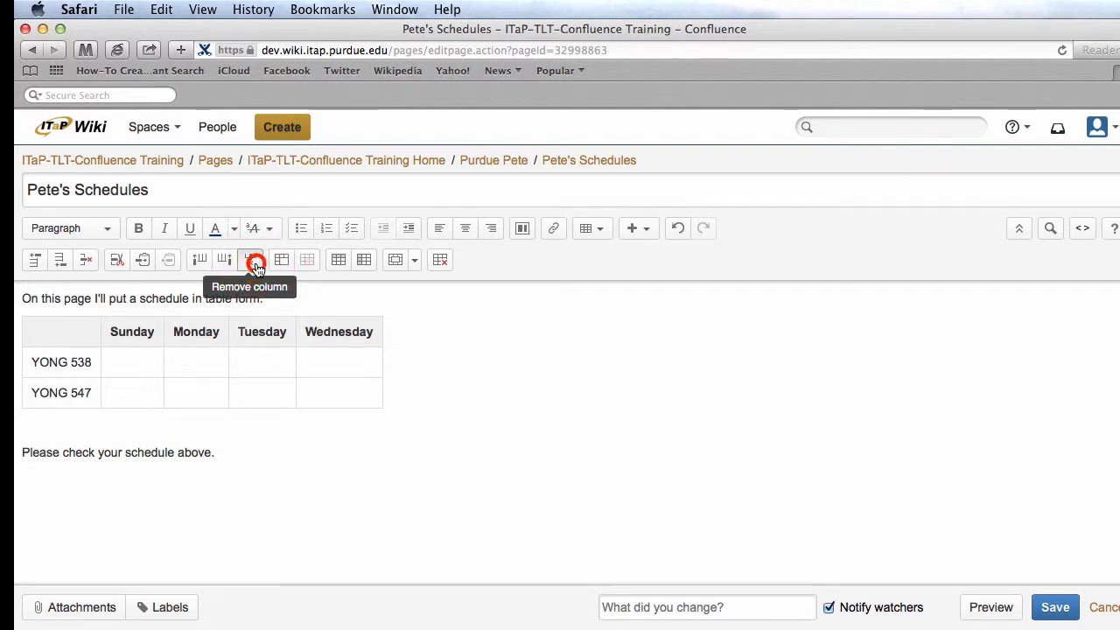
click(33, 392)
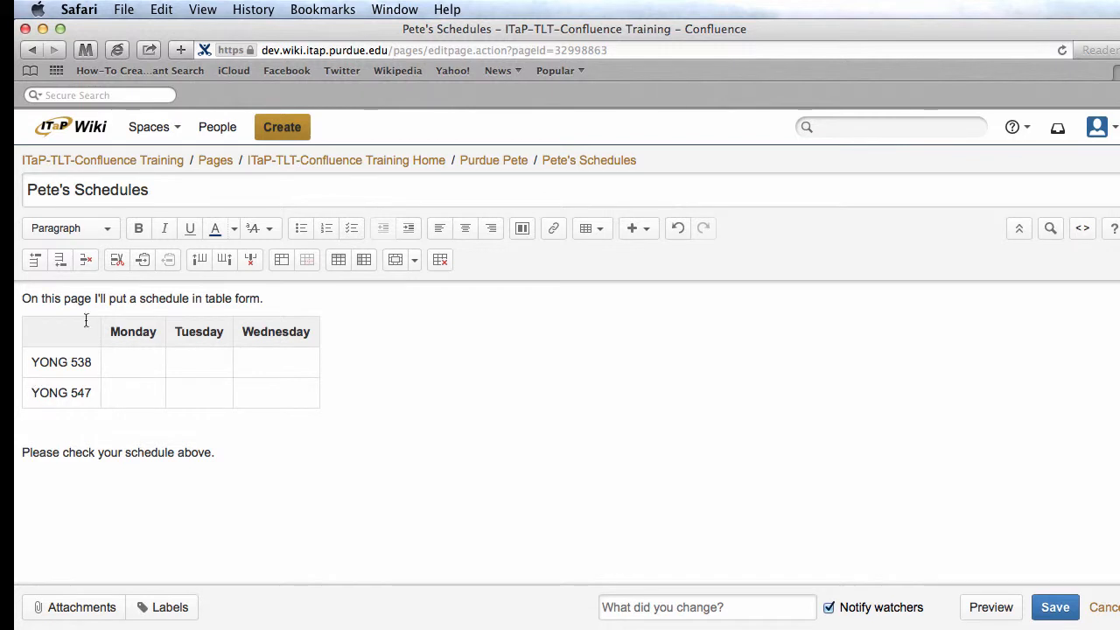
click(86, 259)
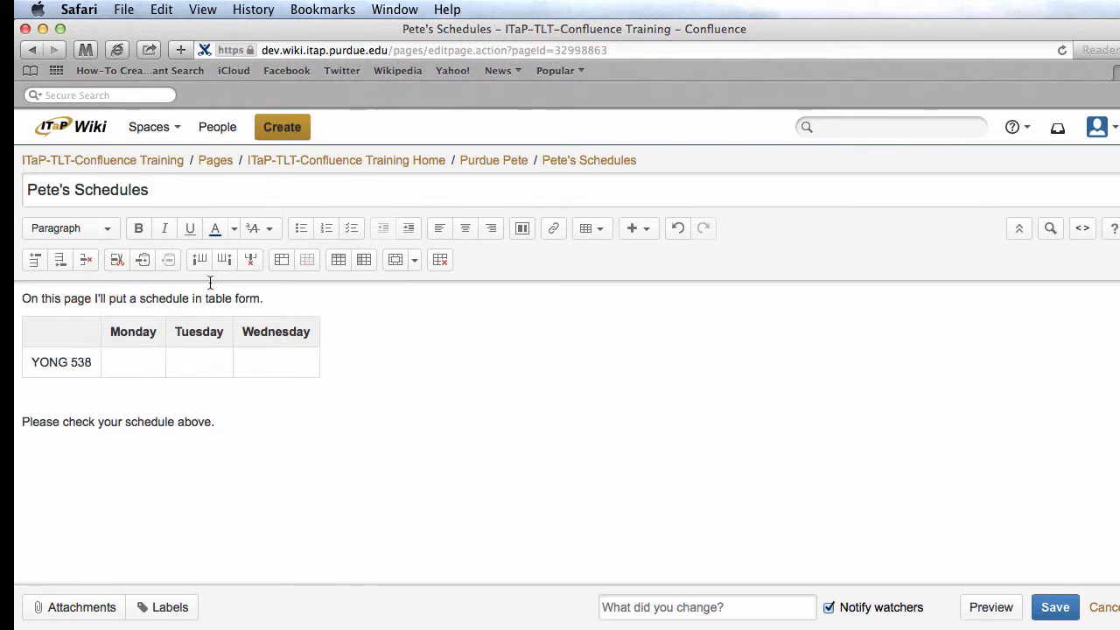
- Try grey and pink shading on the Wednesday cell of the YONG 538 row, ending with green
click(254, 359)
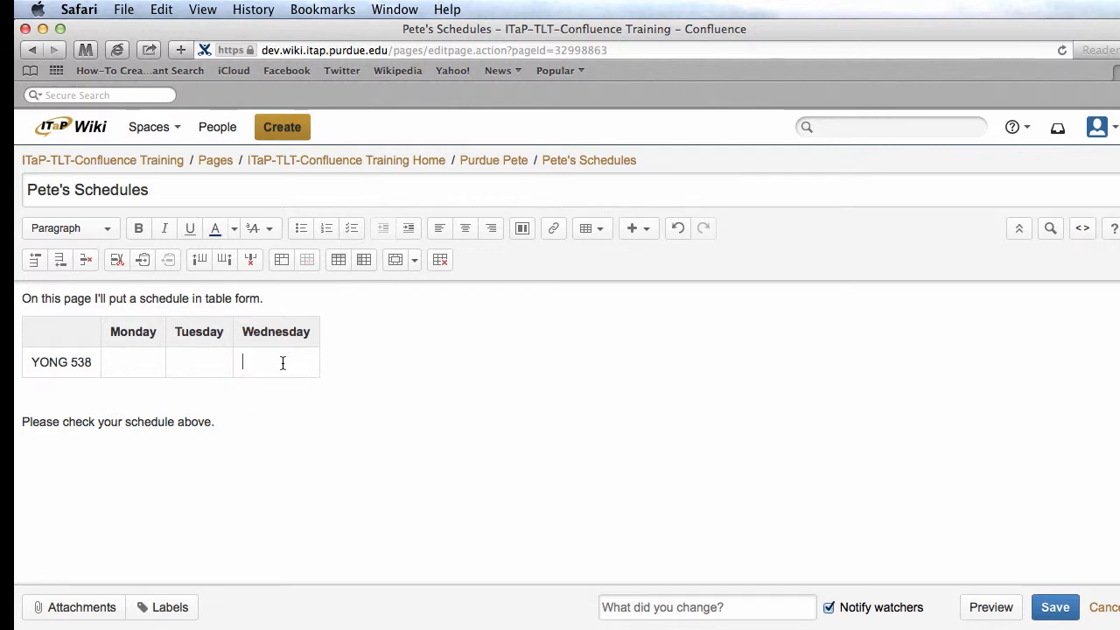
click(413, 263)
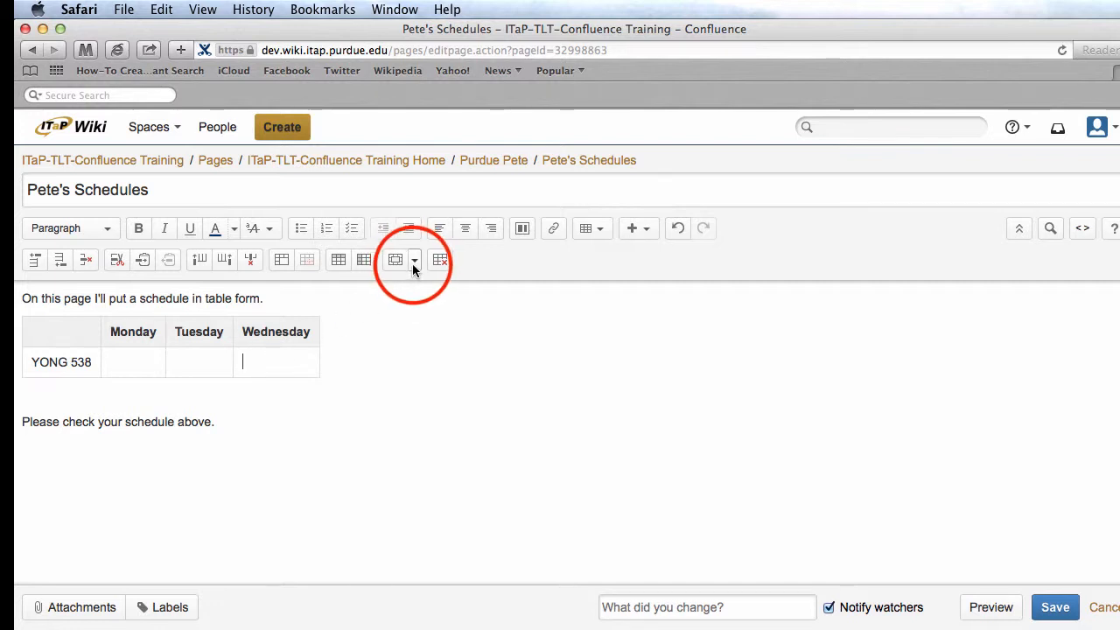
click(400, 261)
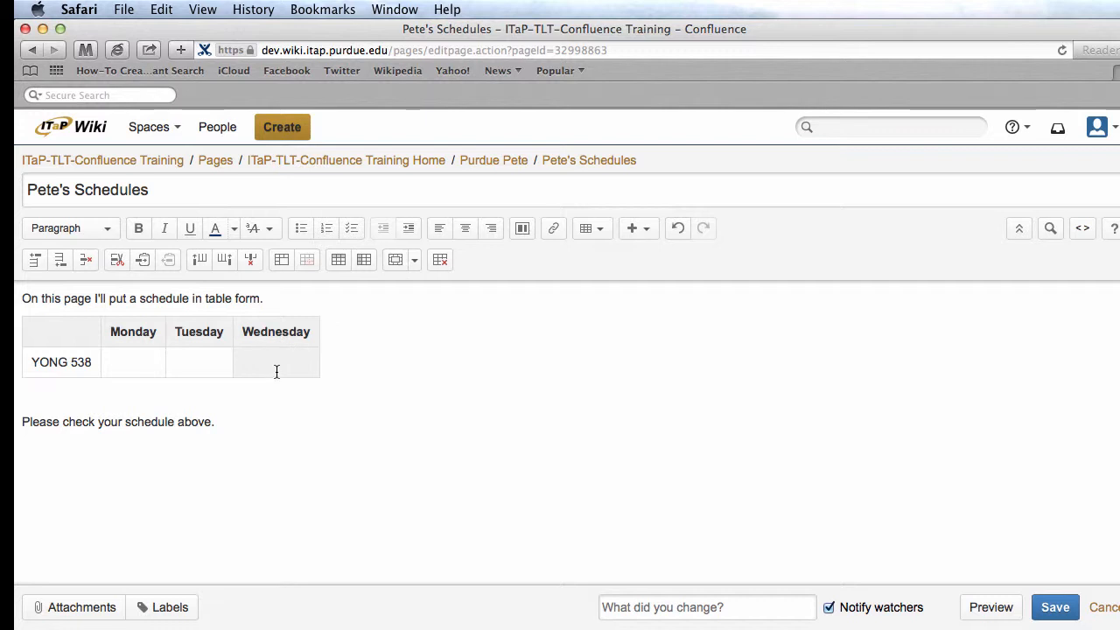
click(414, 264)
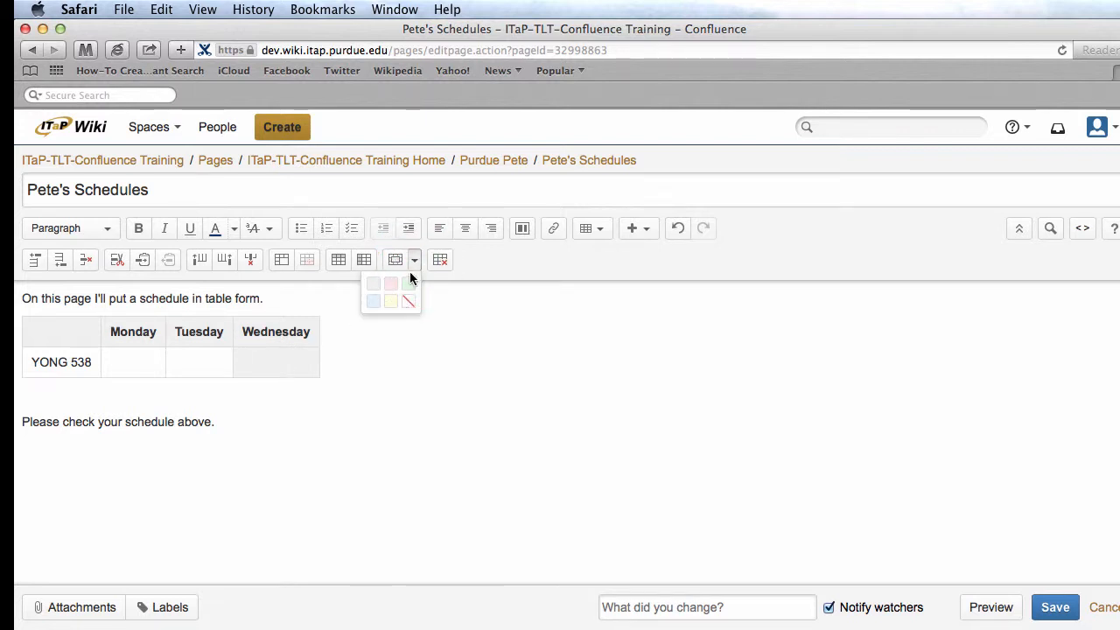
click(392, 283)
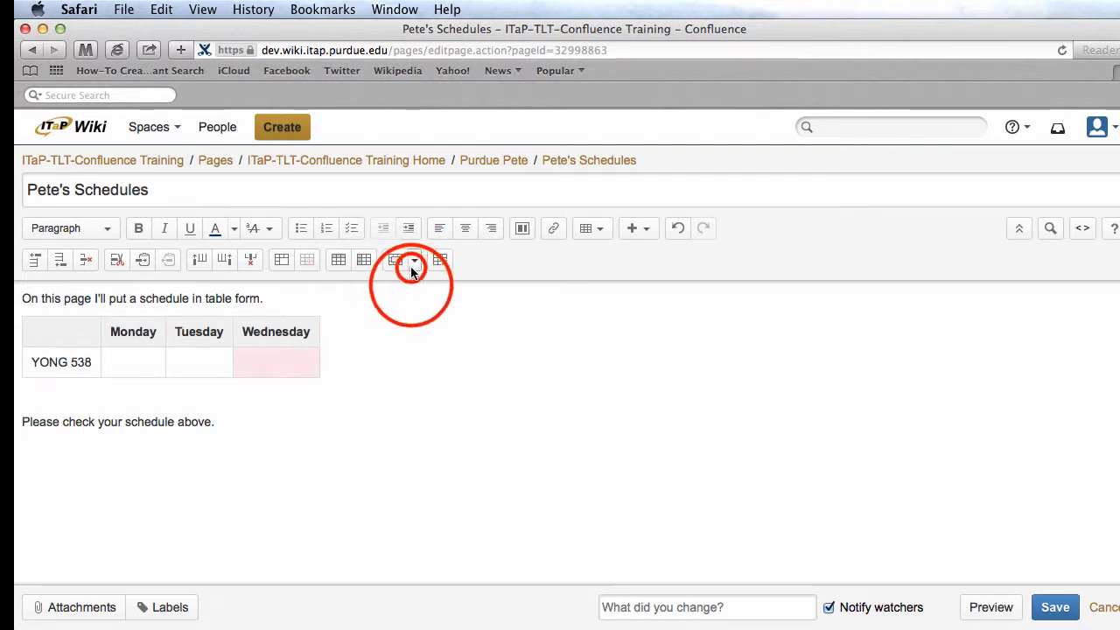
click(413, 266)
click(412, 284)
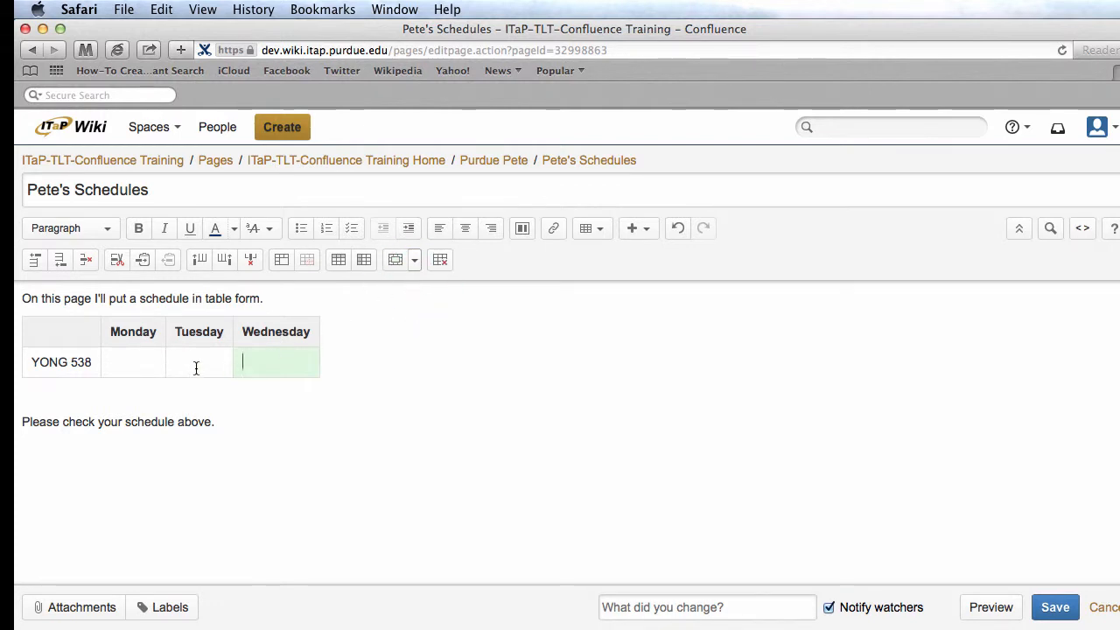
- Mark the Monday column as a heading column and save the page
click(65, 333)
click(131, 358)
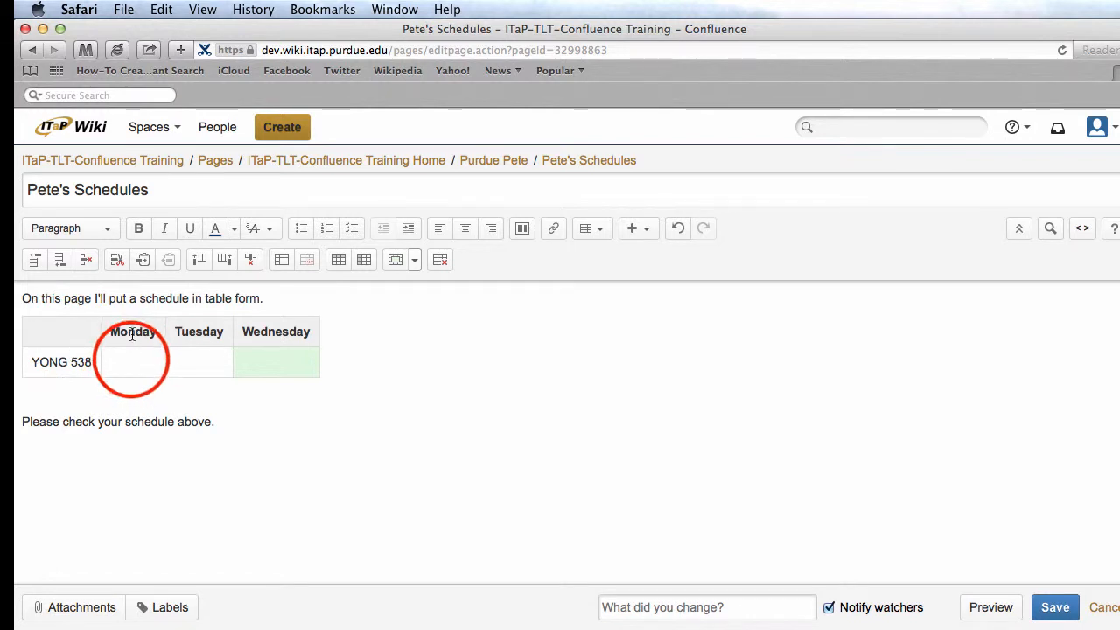
click(363, 263)
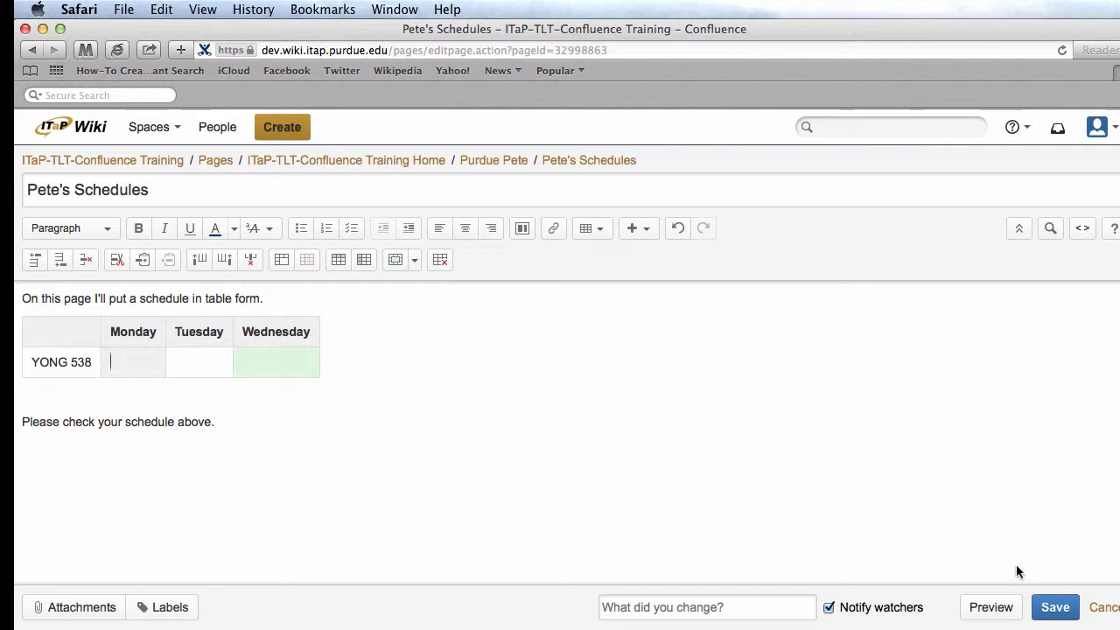
click(1058, 611)
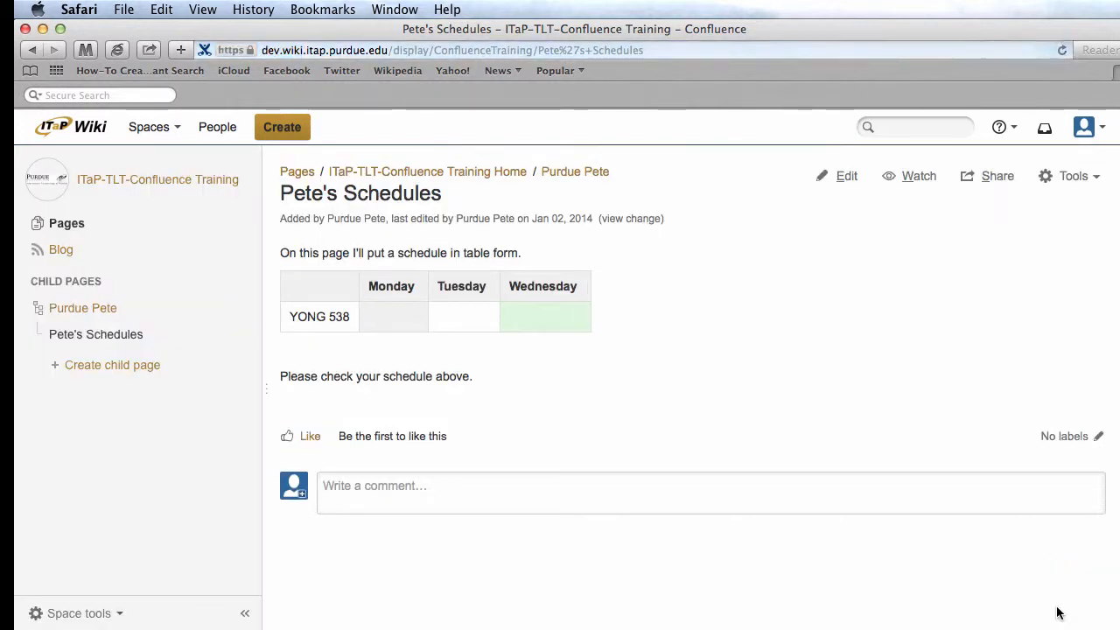